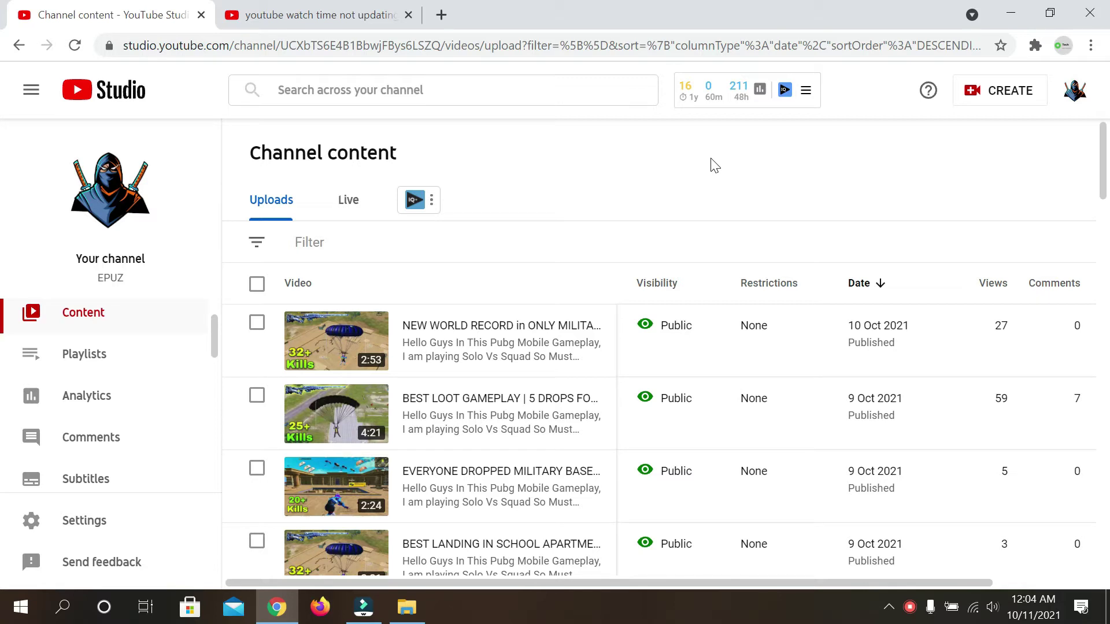
Show channel analytics for the last 365 days: 2.2K views, 32.0 watch hours, +27 subscribers
{"action": "scroll", "coordinate": [86, 416], "scroll_direction": "down", "scroll_amount": 2}
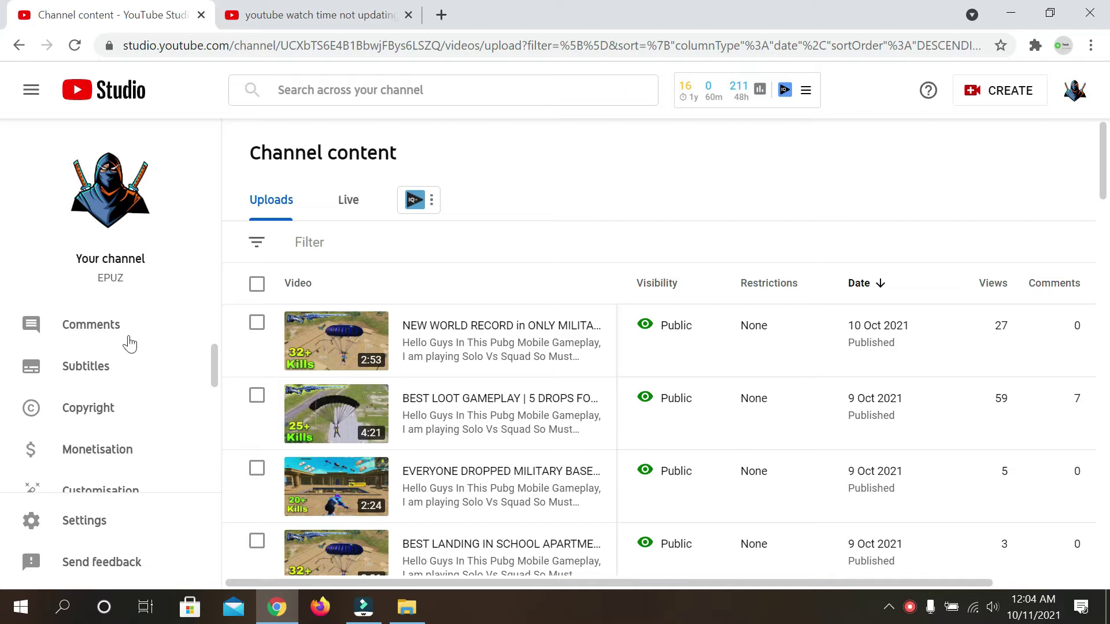
{"action": "scroll", "coordinate": [128, 344], "scroll_direction": "up", "scroll_amount": 3}
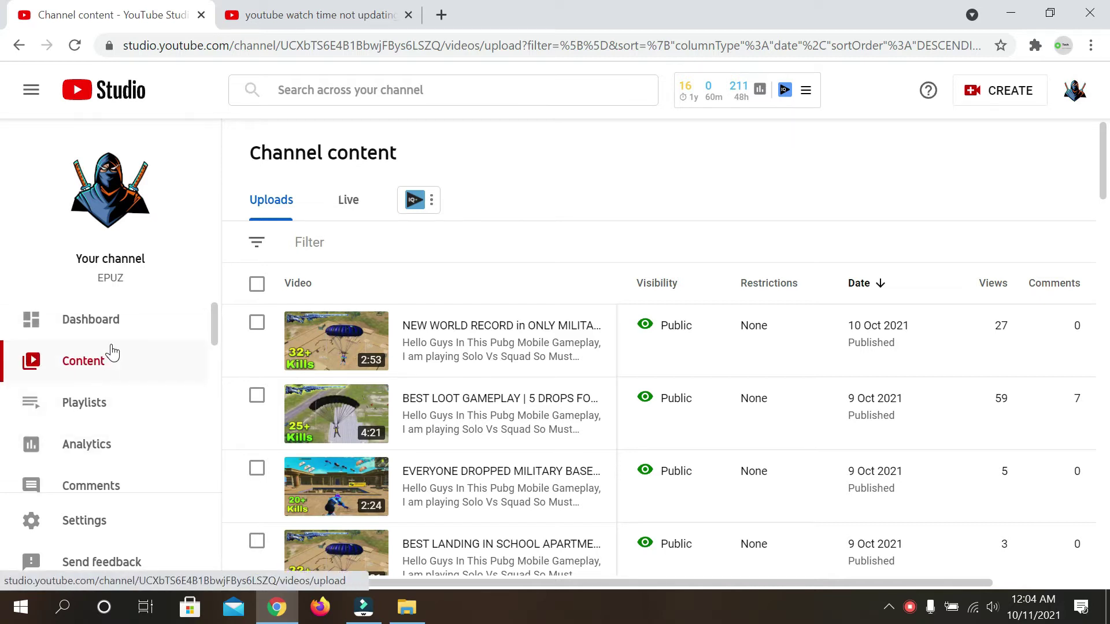
{"action": "left_click", "coordinate": [143, 451]}
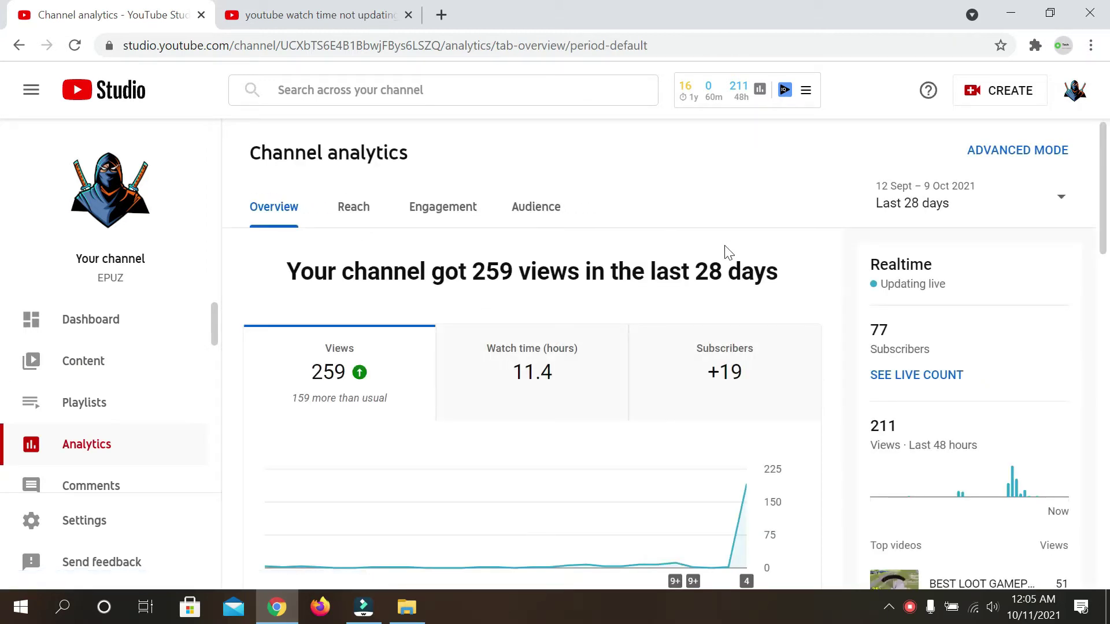
{"action": "left_click", "coordinate": [1006, 196]}
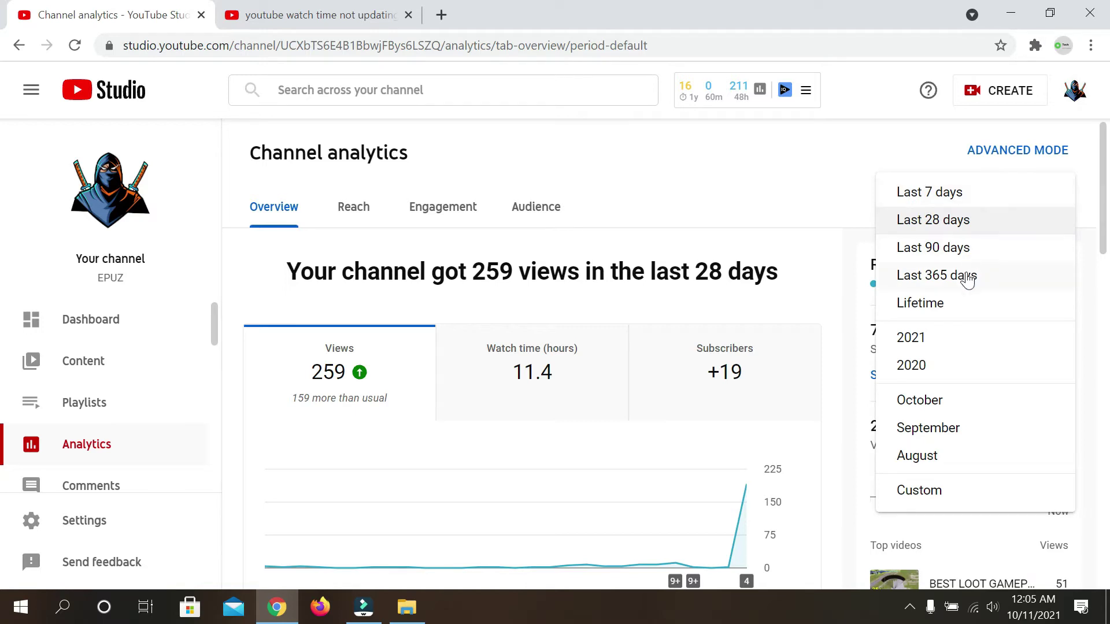
{"action": "left_click", "coordinate": [968, 278]}
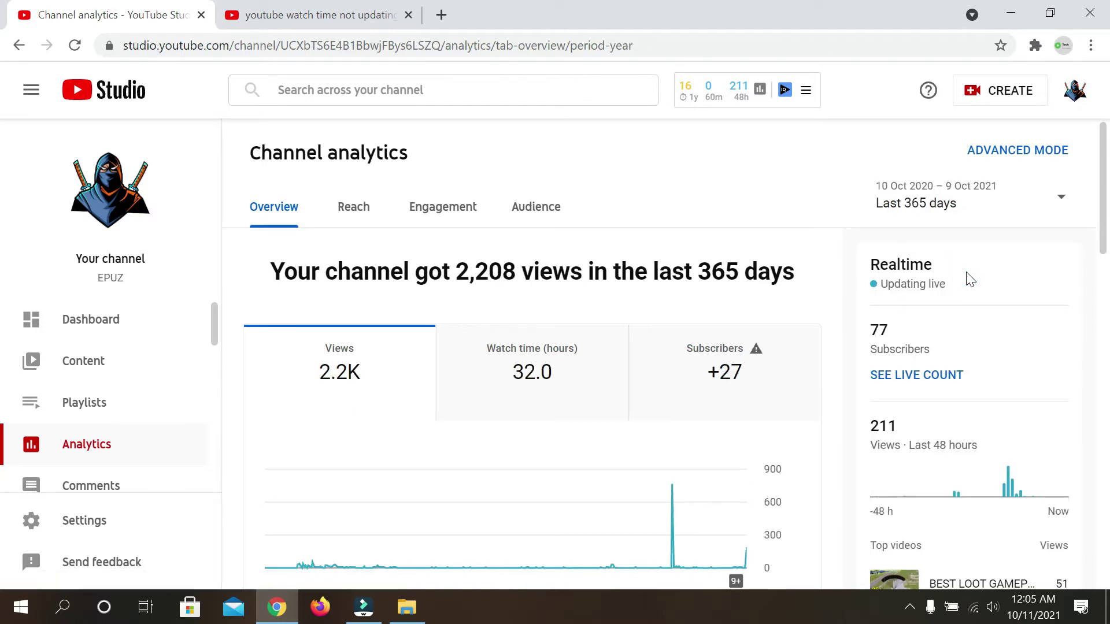
{"action": "scroll", "coordinate": [971, 280], "scroll_direction": "down", "scroll_amount": 1}
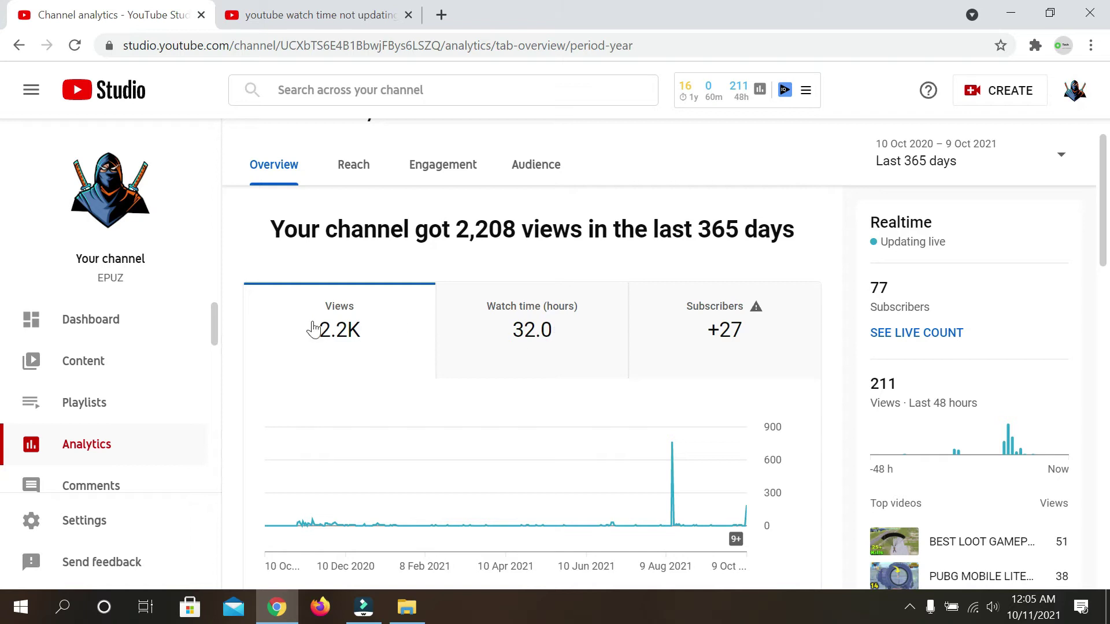
{"action": "scroll", "coordinate": [165, 376], "scroll_direction": "down", "scroll_amount": 3}
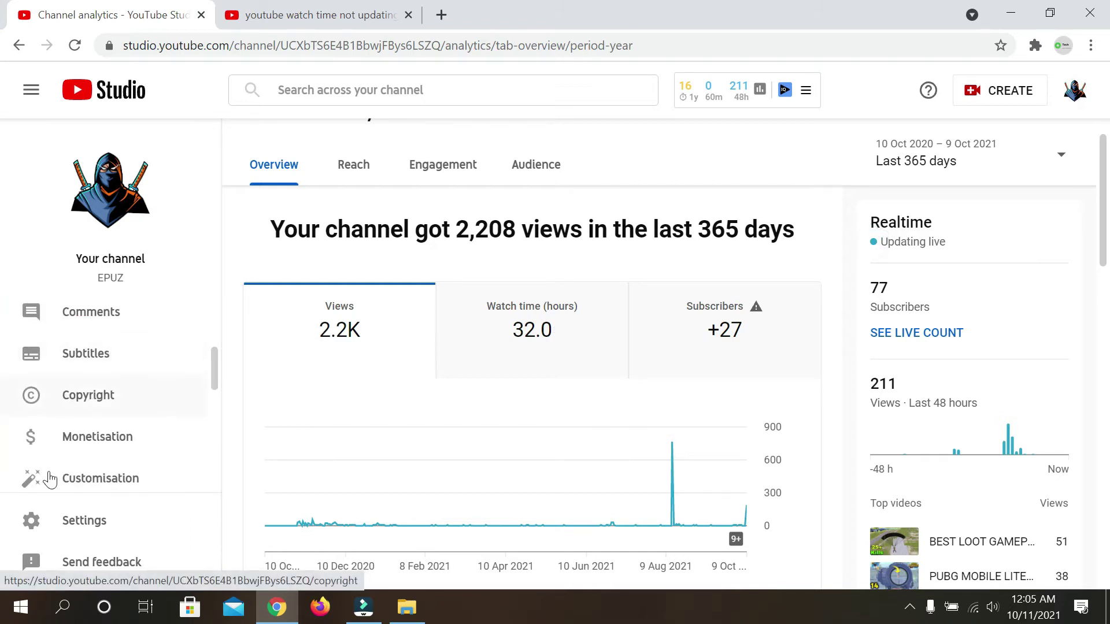
Review the Monetisation page's Partner Programme criteria: 16 of 4,000 public watch hours
{"action": "left_click", "coordinate": [129, 450]}
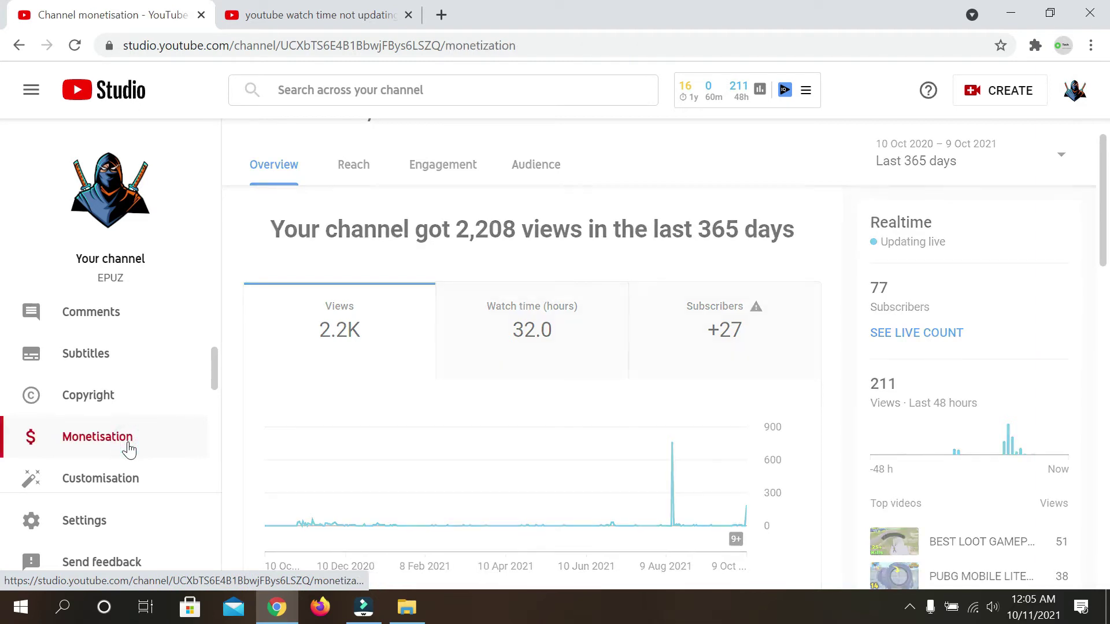
{"action": "scroll", "coordinate": [331, 446], "scroll_direction": "down", "scroll_amount": 1}
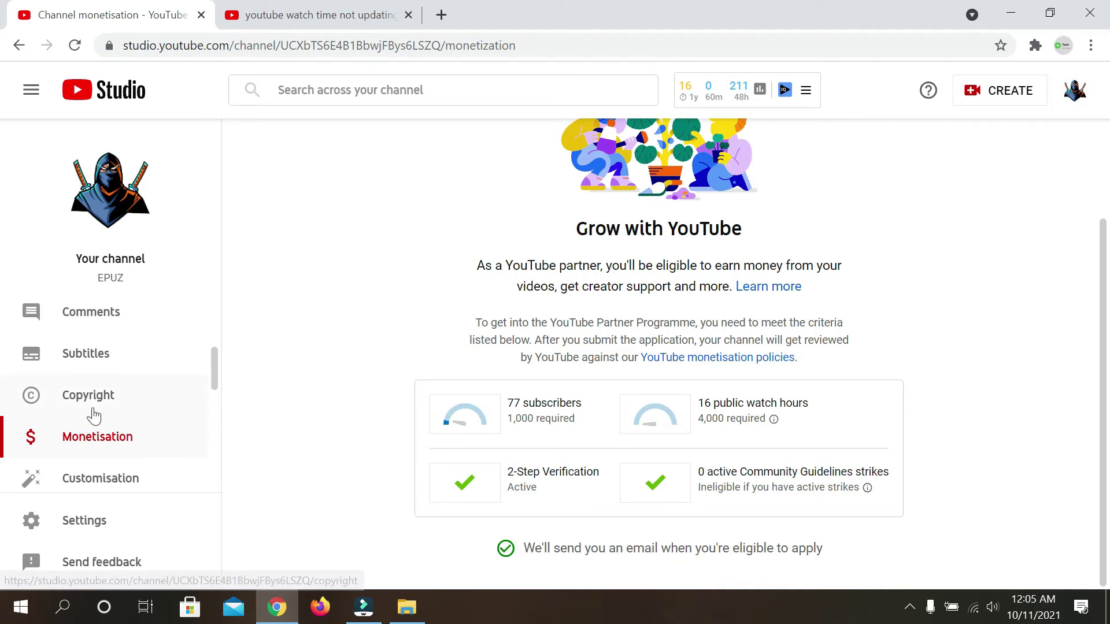
{"action": "scroll", "coordinate": [91, 414], "scroll_direction": "up", "scroll_amount": 3}
{"action": "left_click", "coordinate": [82, 446]}
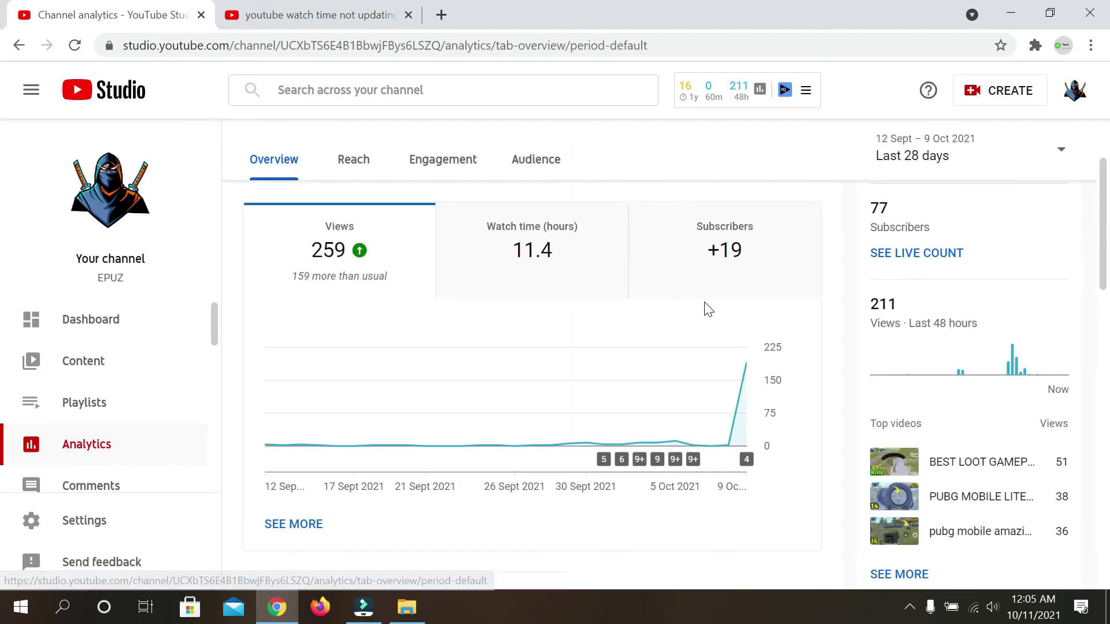
{"action": "left_click", "coordinate": [1043, 164]}
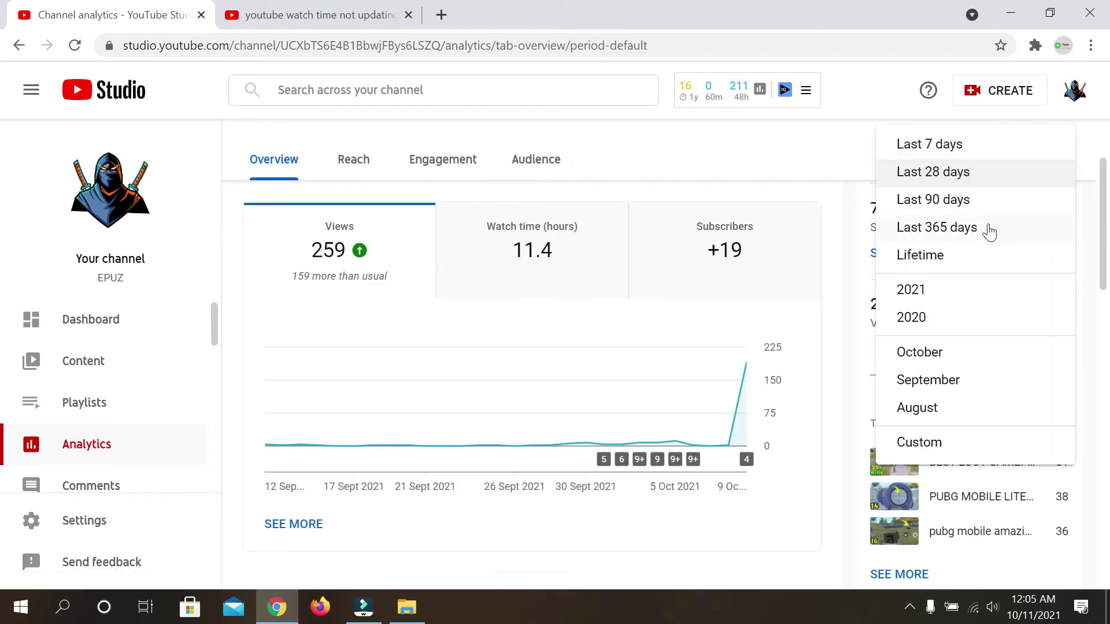
{"action": "left_click", "coordinate": [991, 230]}
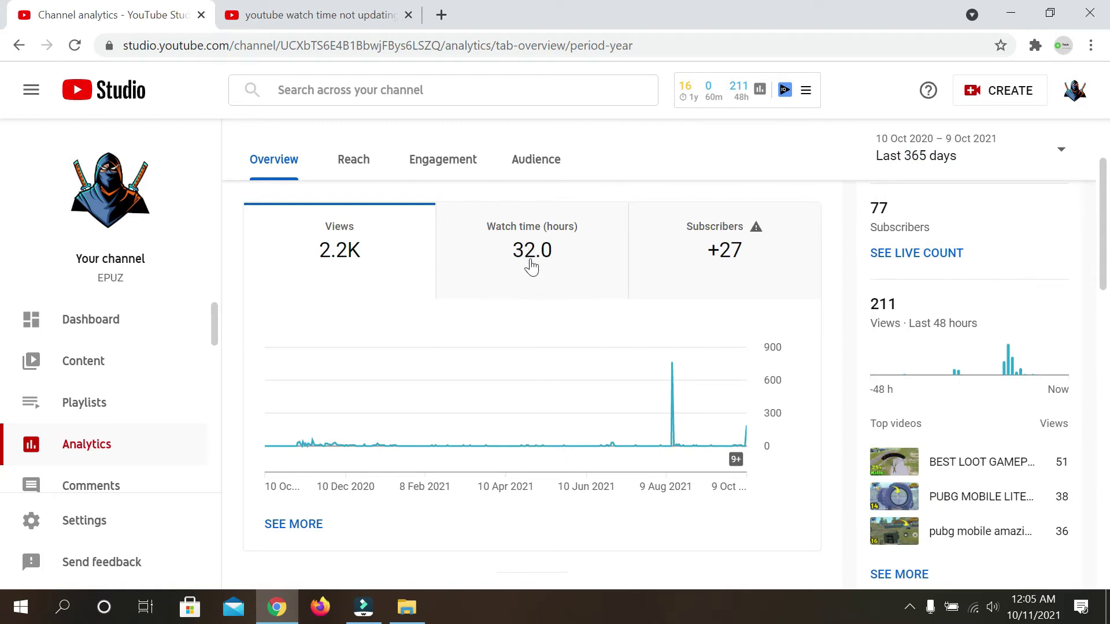
{"action": "scroll", "coordinate": [170, 419], "scroll_direction": "down", "scroll_amount": 3}
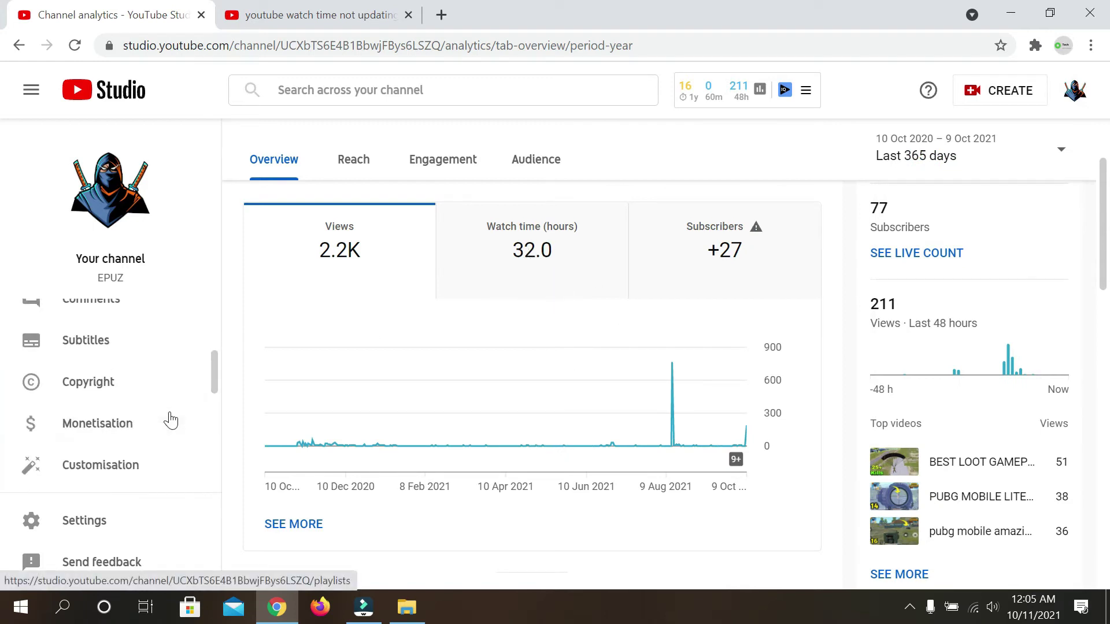
{"action": "left_click", "coordinate": [74, 415]}
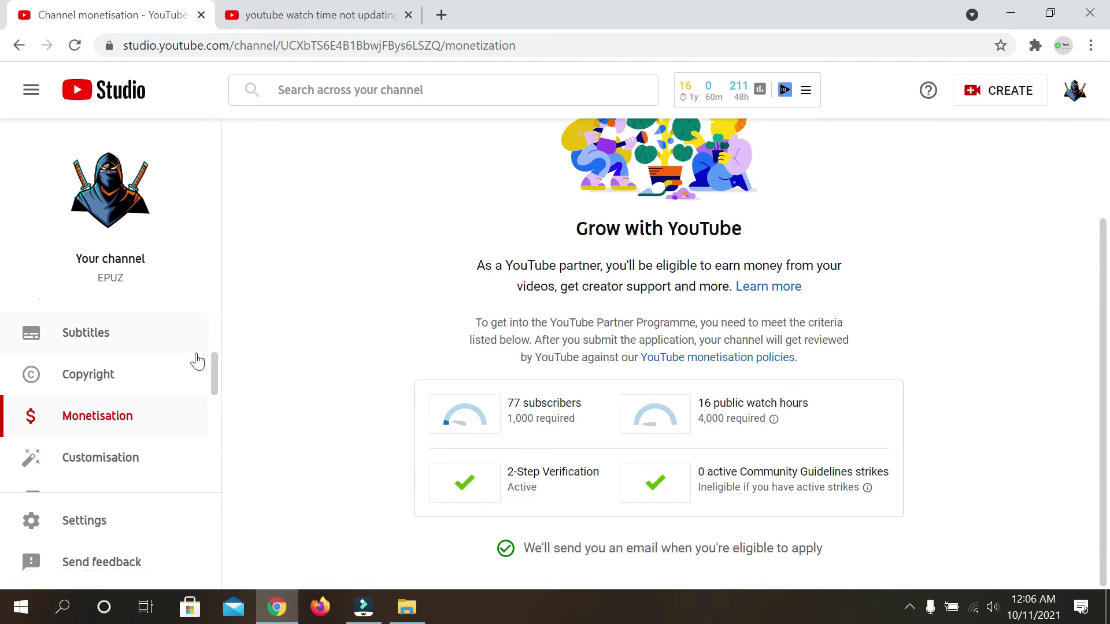
{"action": "scroll", "coordinate": [196, 360], "scroll_direction": "down", "scroll_amount": 2}
{"action": "scroll", "coordinate": [196, 359], "scroll_direction": "down", "scroll_amount": 3}
{"action": "scroll", "coordinate": [92, 395], "scroll_direction": "up", "scroll_amount": 3}
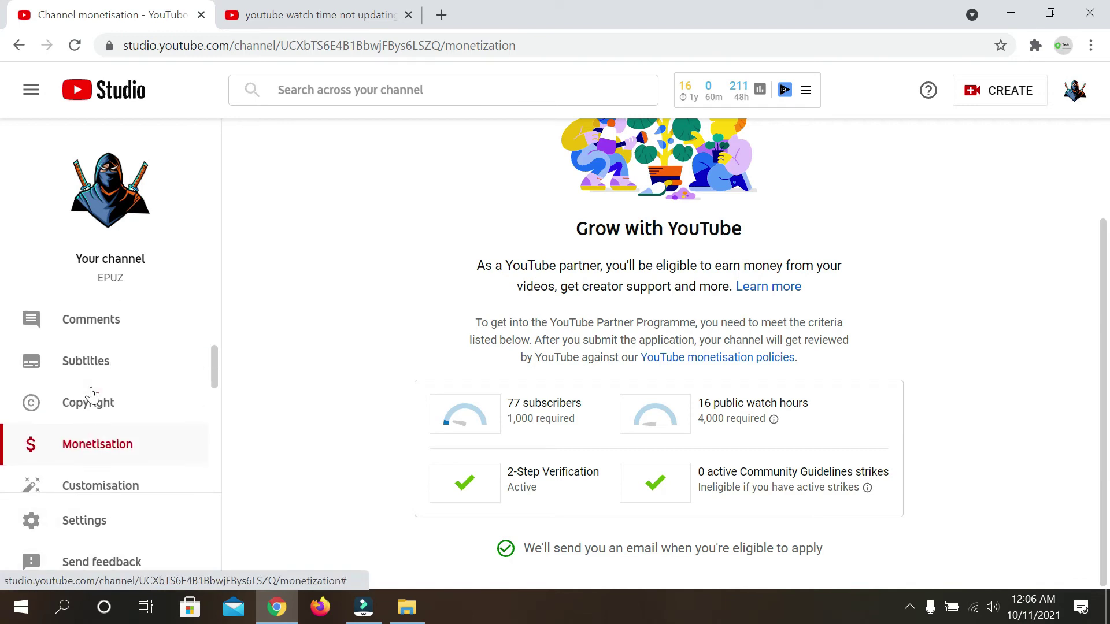
{"action": "scroll", "coordinate": [92, 395], "scroll_direction": "up", "scroll_amount": 1}
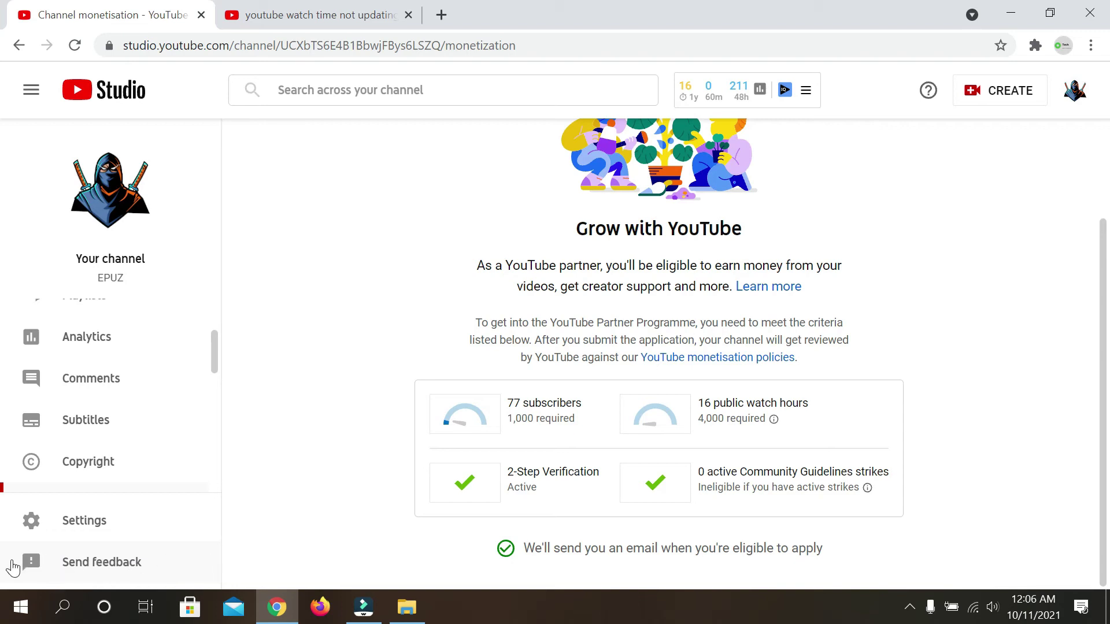
Send feedback, without a screenshot, with the pasted complaint that public watch hours aren't updating
{"action": "left_click", "coordinate": [132, 560]}
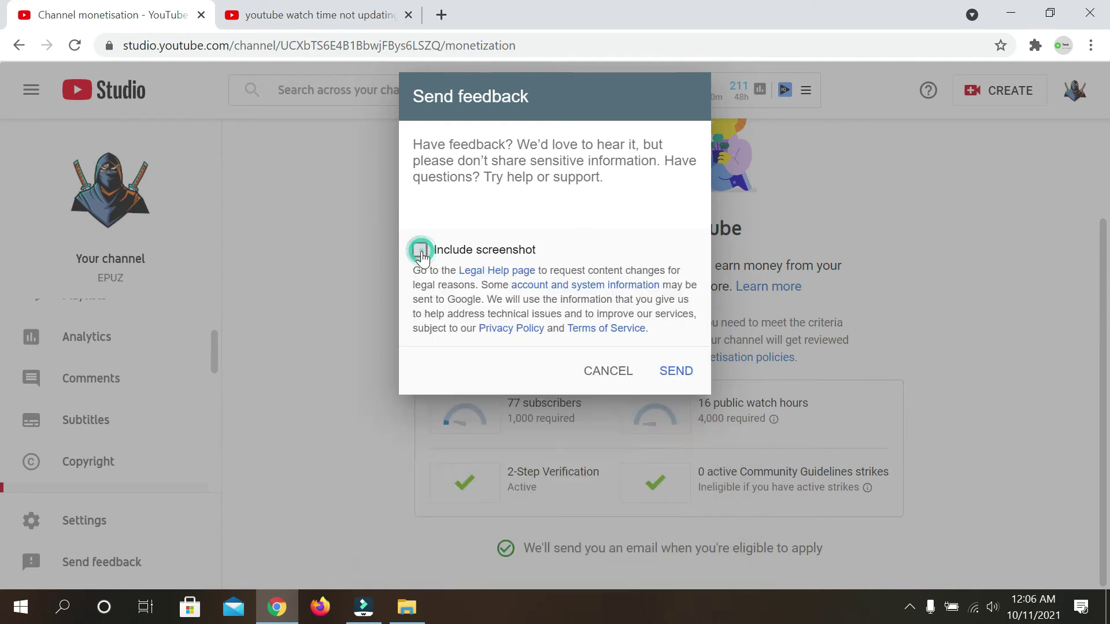
{"action": "left_click", "coordinate": [421, 250]}
{"action": "left_click", "coordinate": [454, 156]}
{"action": "right_click", "coordinate": [471, 158]}
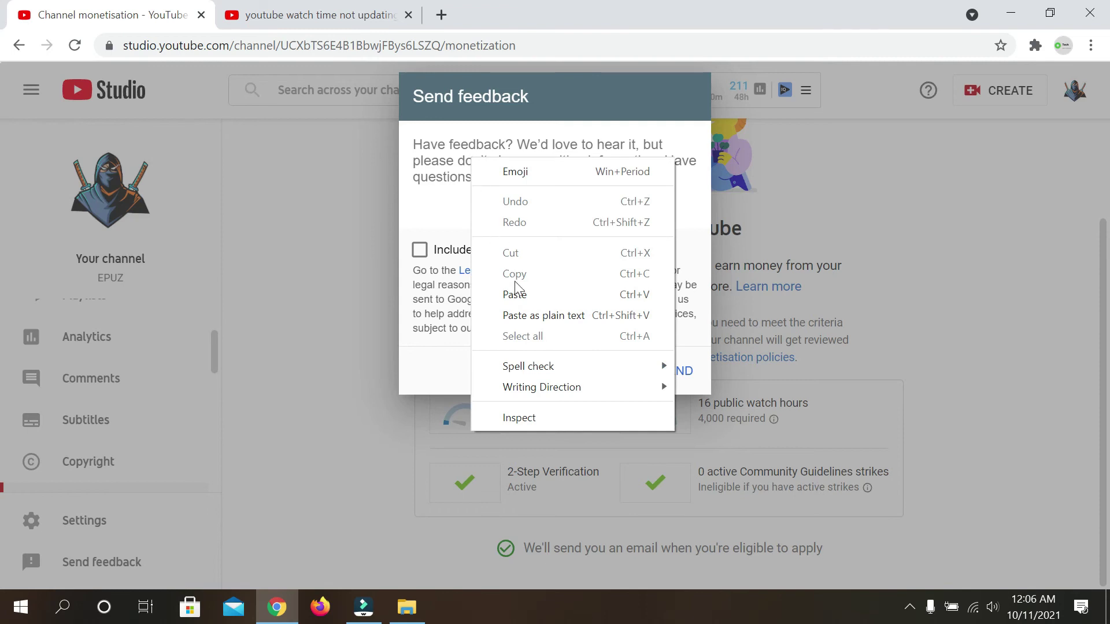
{"action": "left_click", "coordinate": [524, 301]}
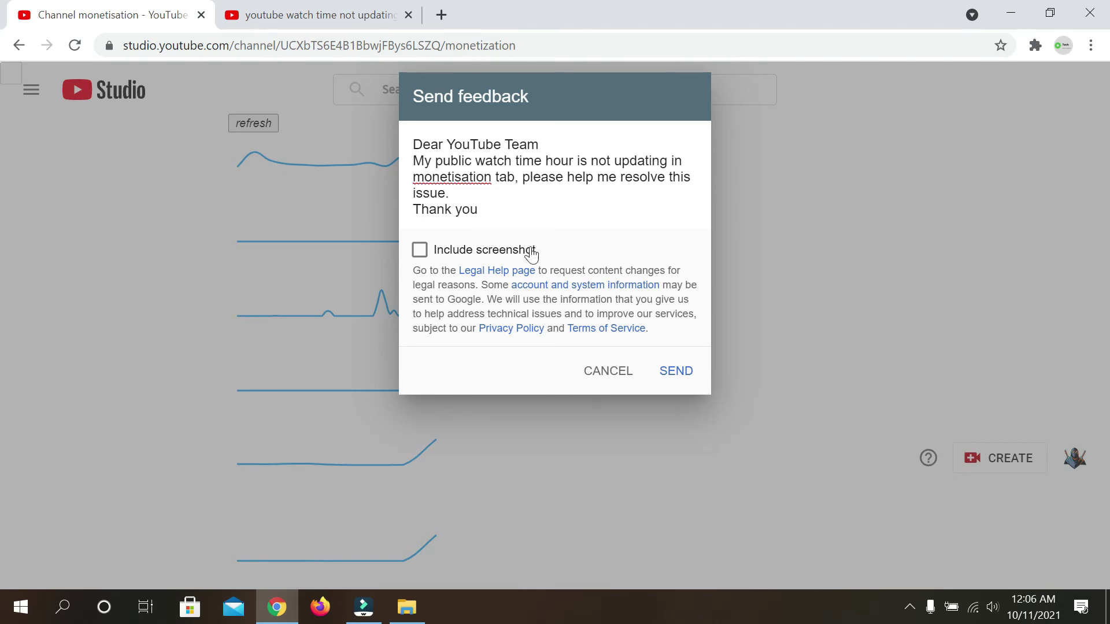
{"action": "left_click", "coordinate": [683, 371]}
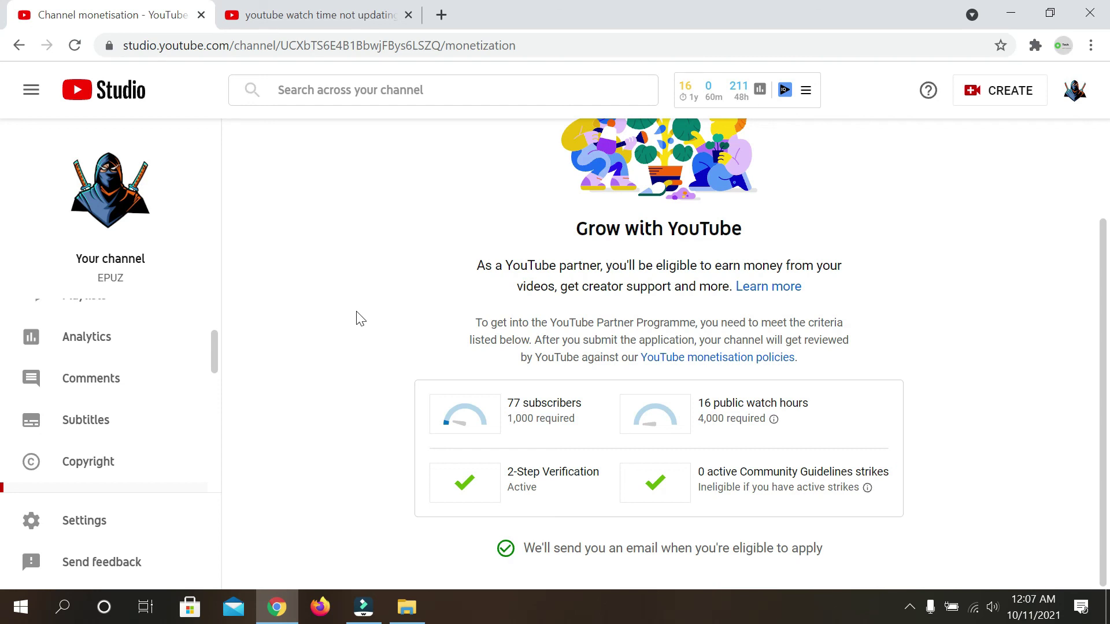
{"action": "left_click", "coordinate": [909, 607]}
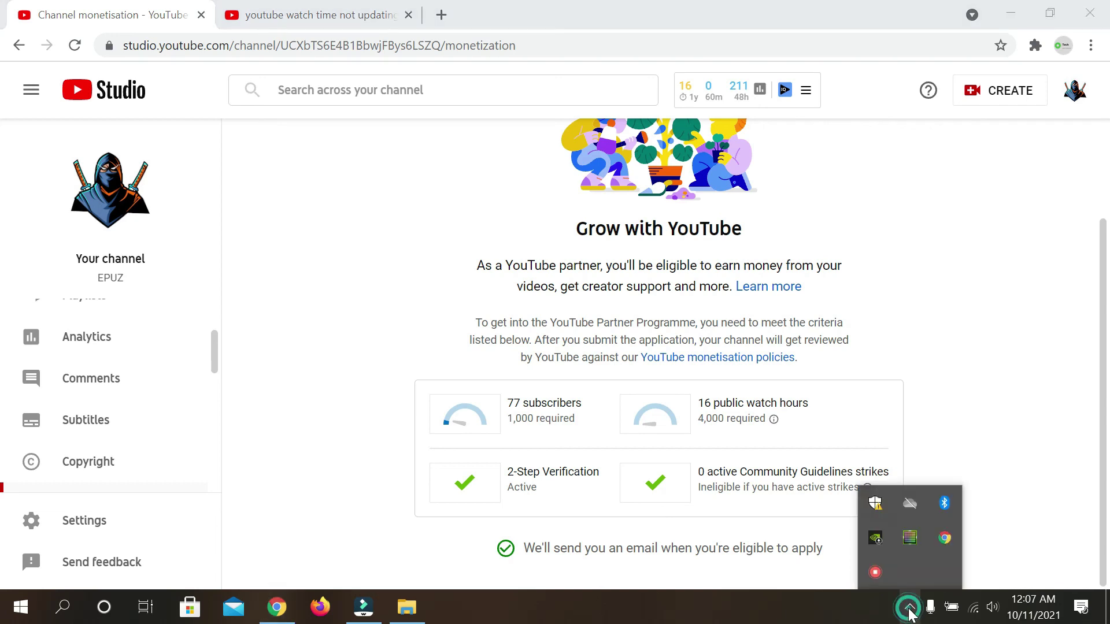
{"action": "right_click", "coordinate": [879, 578]}
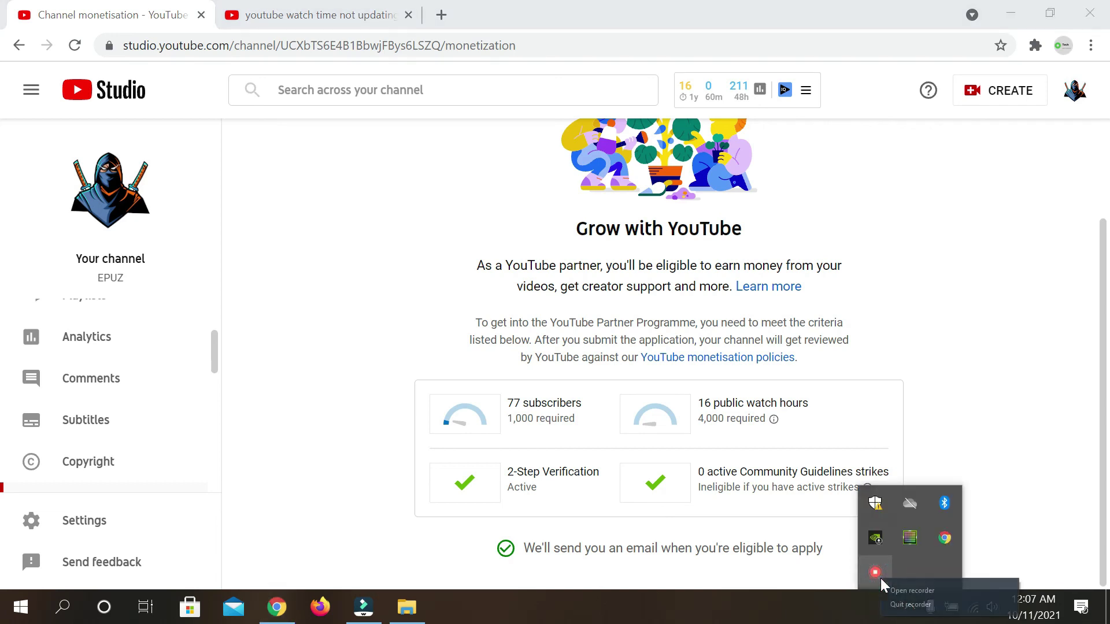